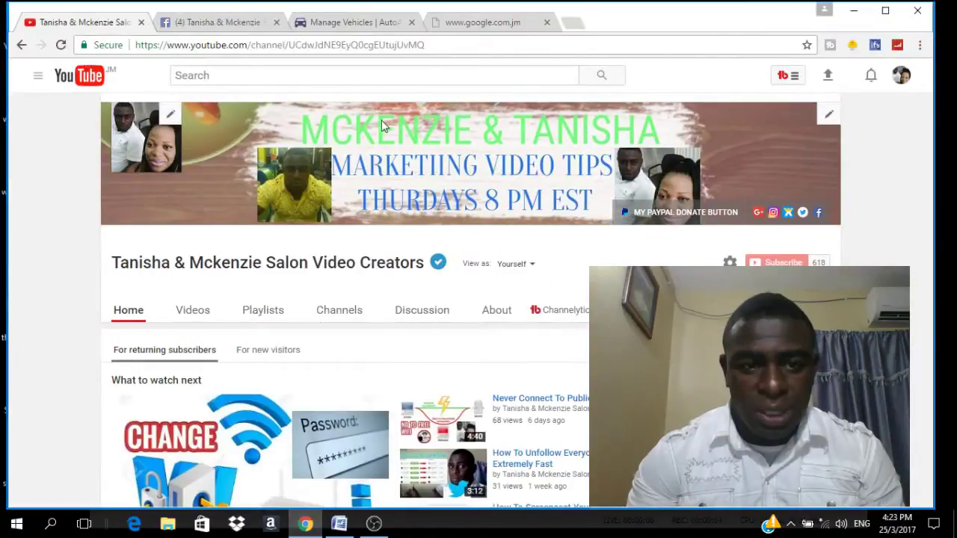
Step: Check the no-Internet page, then pick the ARRIS-EA02 network from the Wi-Fi list
click(493, 30)
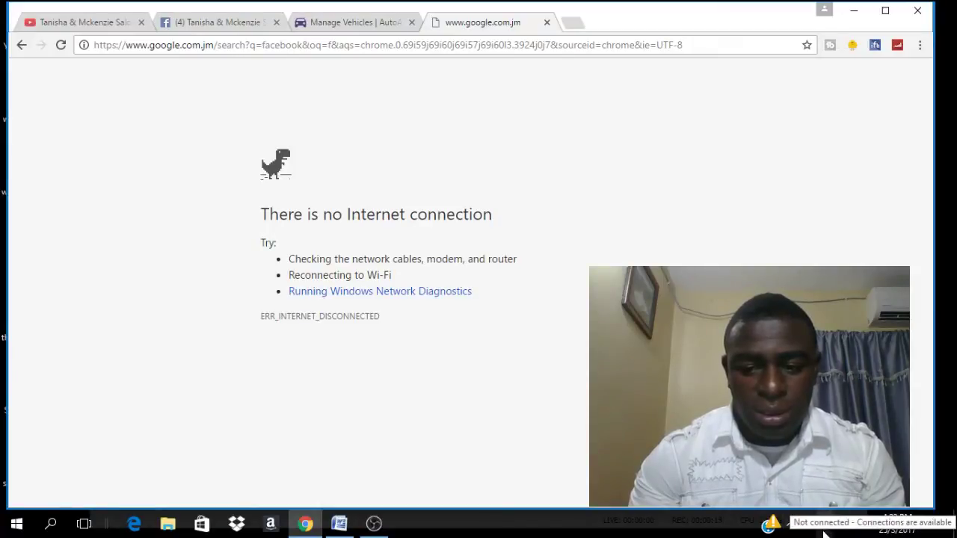
click(823, 531)
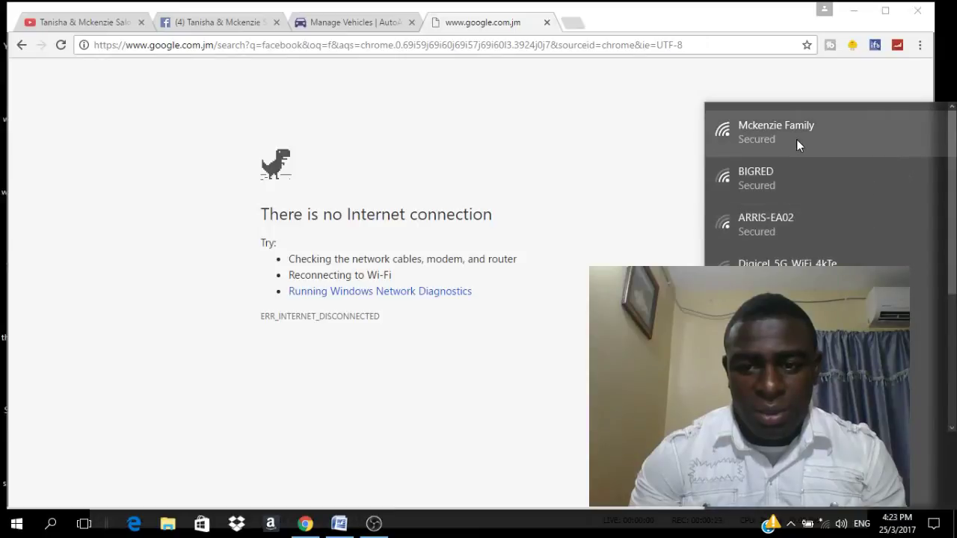
click(787, 189)
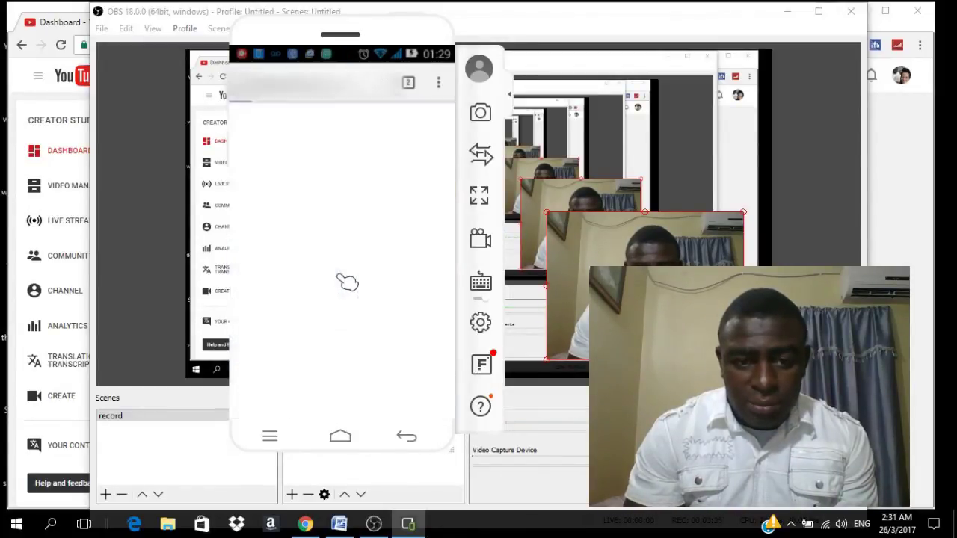
Step: Scroll and zoom through the HG8245Q Device Information page to read its details
scroll(346, 282, down, 5)
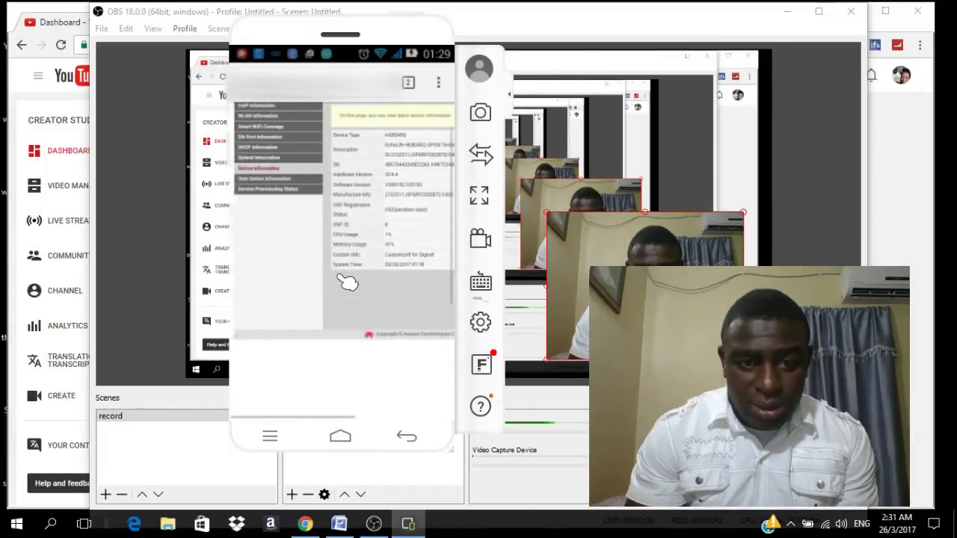
double_click(346, 282)
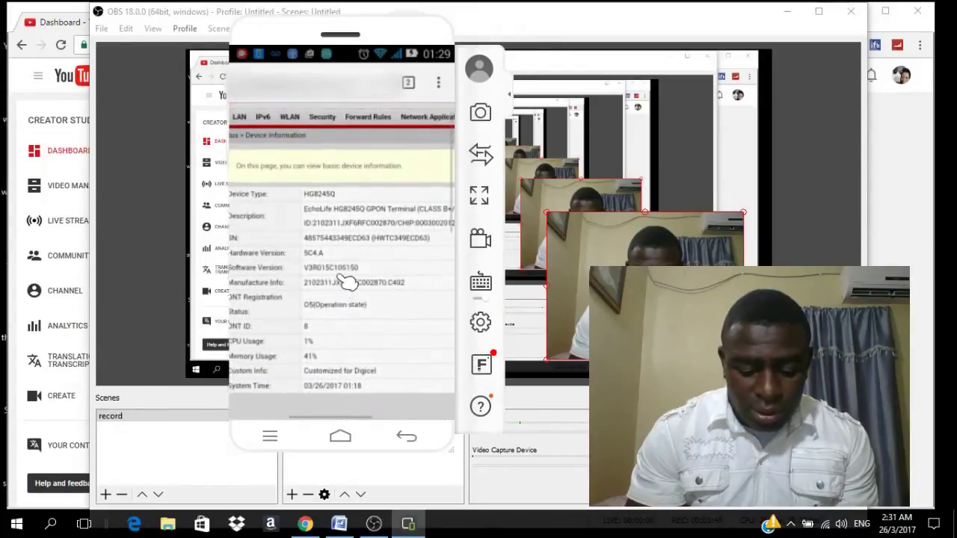
double_click(346, 282)
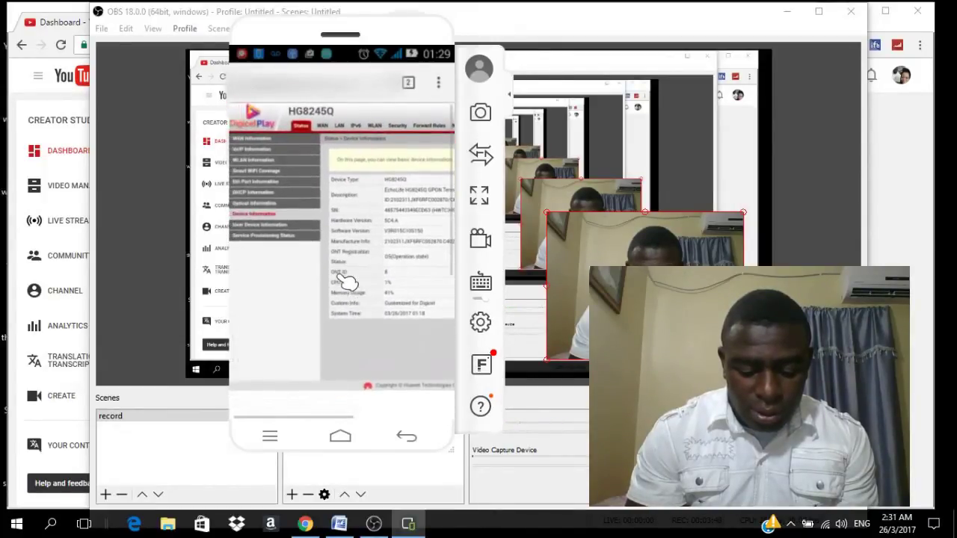